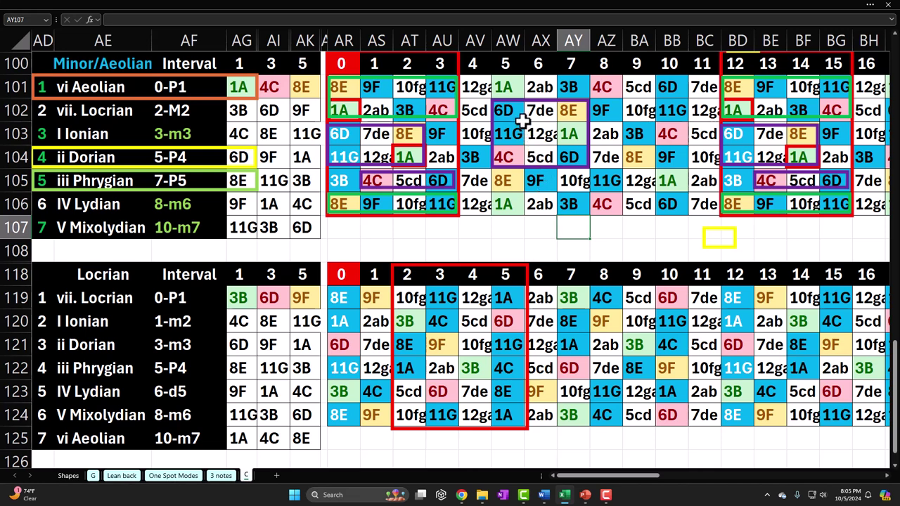
# - Select the Minor/Aeolian fretboard block covering frets 0 to 7 (AR101:AY106) to examine it, and clear the selection
pyautogui.click(343, 88)
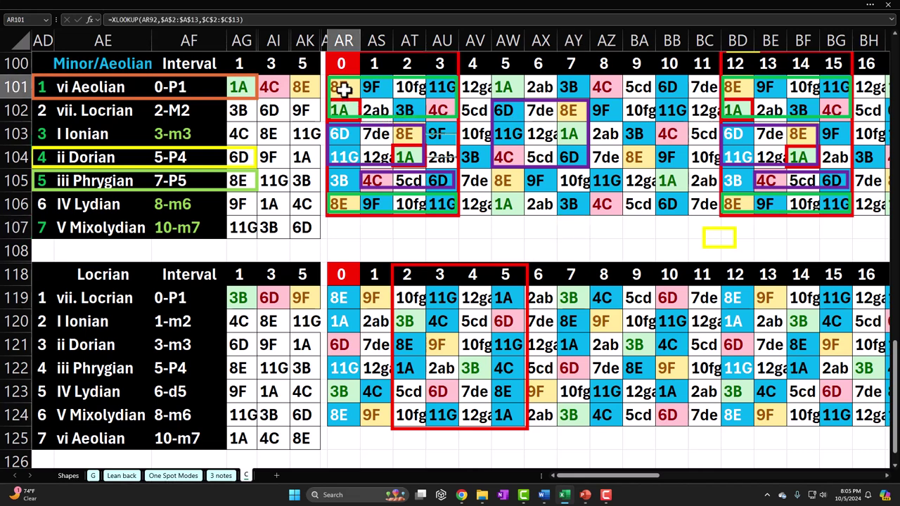
pyautogui.moveTo(344, 88); pyautogui.dragTo(578, 204)
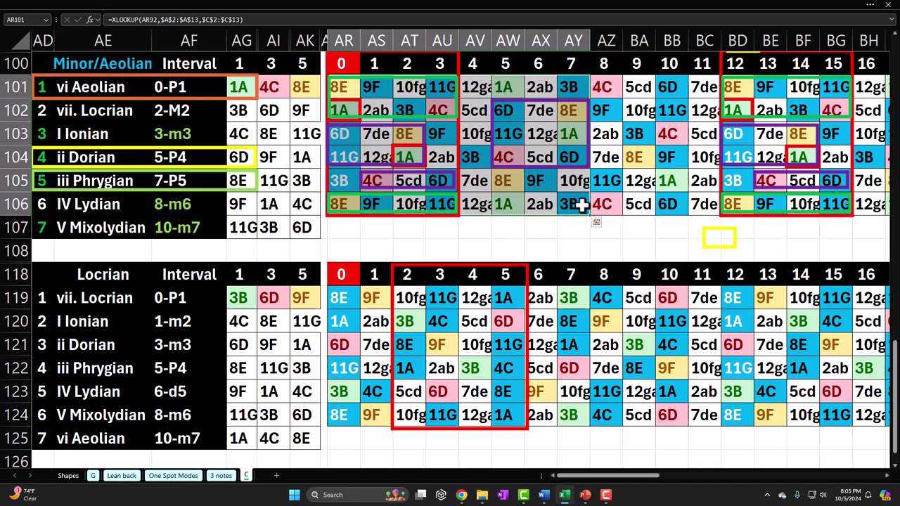
pyautogui.click(787, 229)
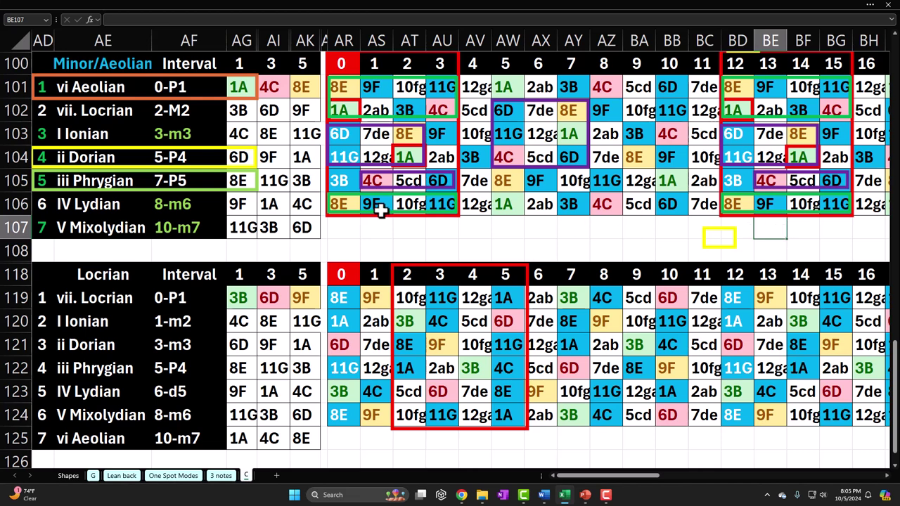
# - Select the Minor/Aeolian table's mode numbers, mode names, intervals and root notes in turn to review rows 101 to 107
pyautogui.click(121, 64)
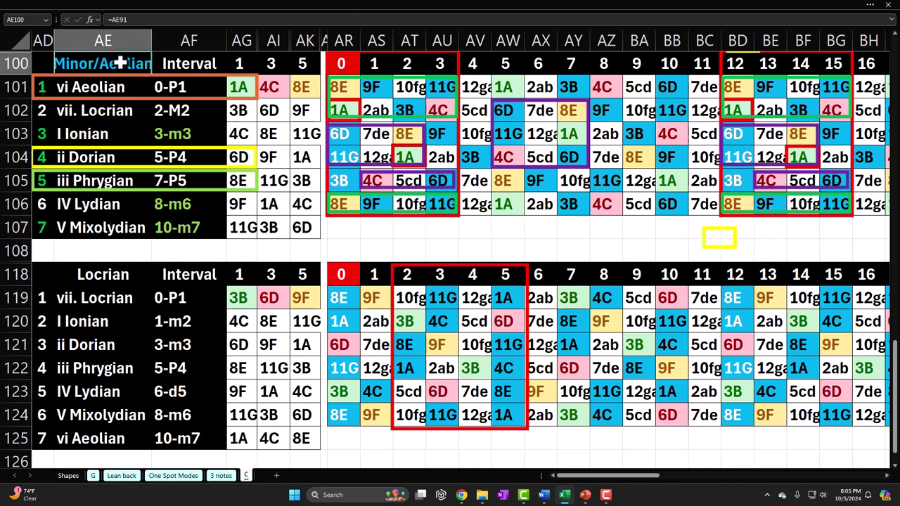
pyautogui.click(120, 86)
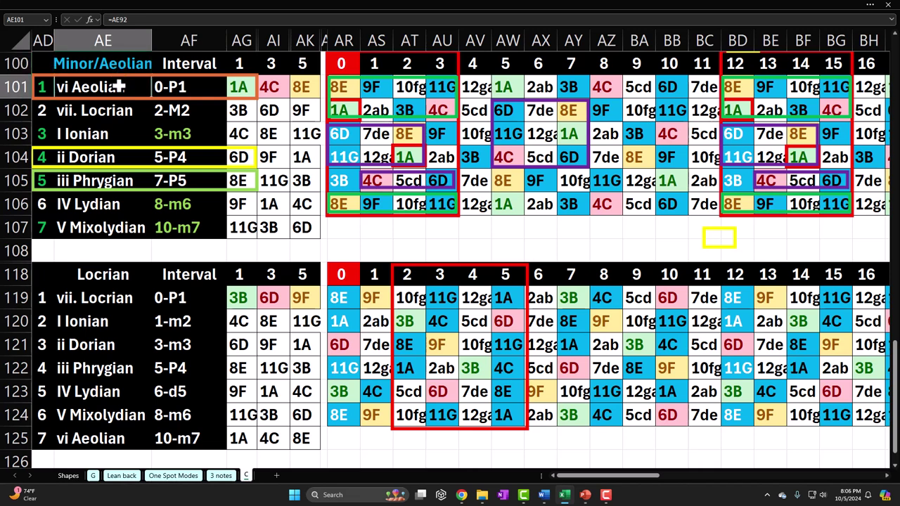
pyautogui.moveTo(42, 88); pyautogui.dragTo(55, 228)
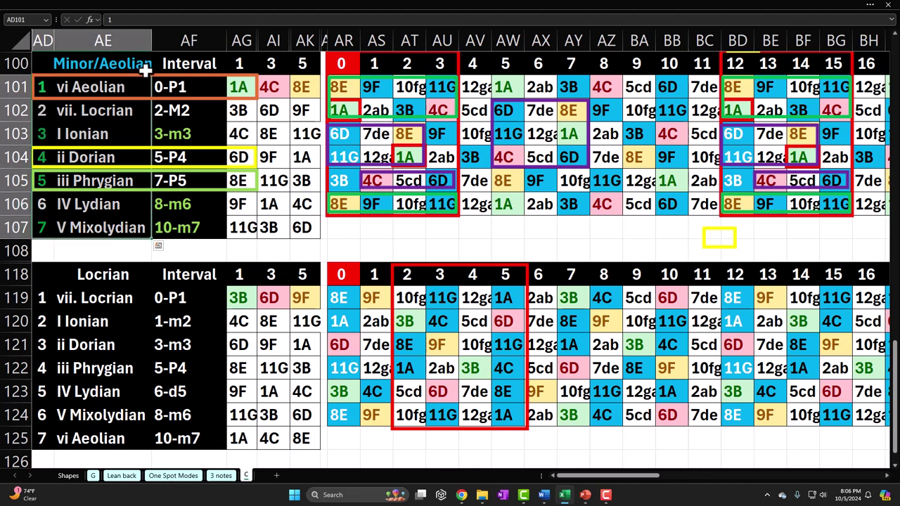
pyautogui.moveTo(137, 84); pyautogui.dragTo(123, 226)
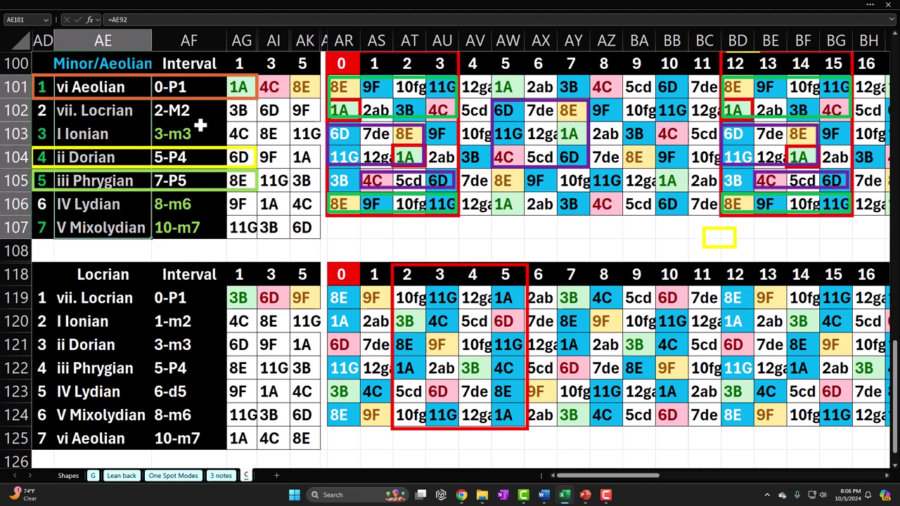
pyautogui.moveTo(199, 91); pyautogui.dragTo(181, 227)
pyautogui.moveTo(241, 84); pyautogui.dragTo(241, 225)
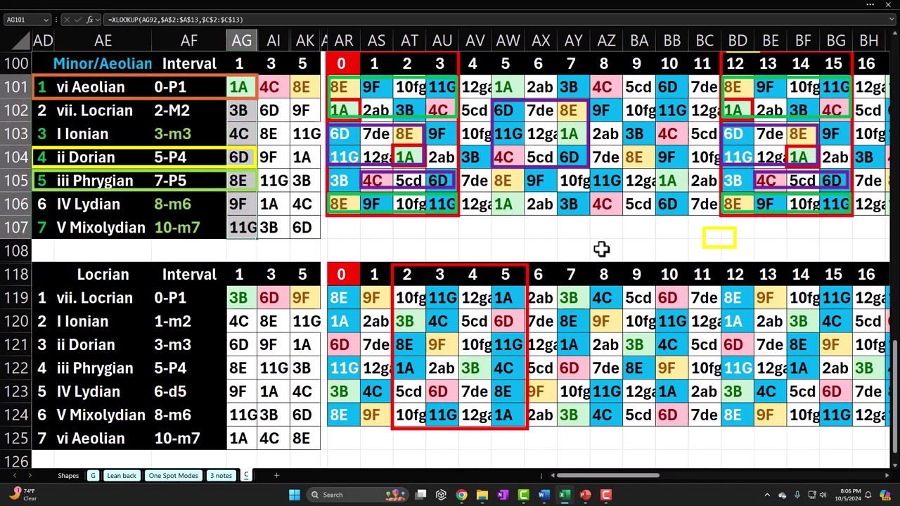
pyautogui.click(833, 216)
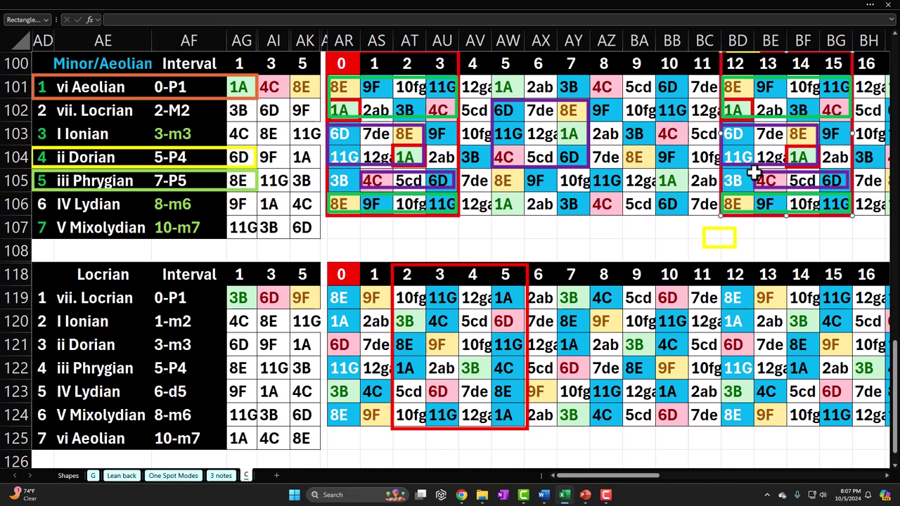
# - Open the Lean back sheet and examine the outlined Minor/Aeolian notes at frets 3, 5 and 7 in rows 101 and 102
pyautogui.click(122, 477)
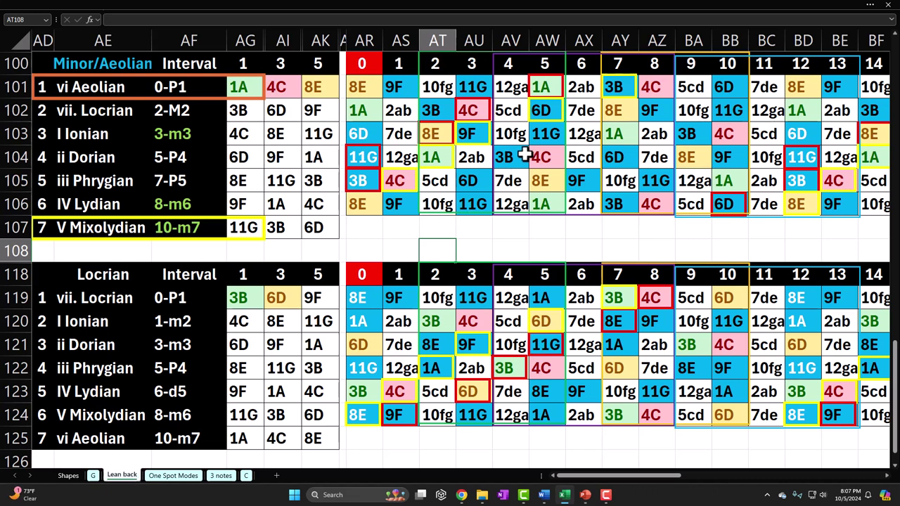
pyautogui.click(540, 87)
pyautogui.click(614, 87)
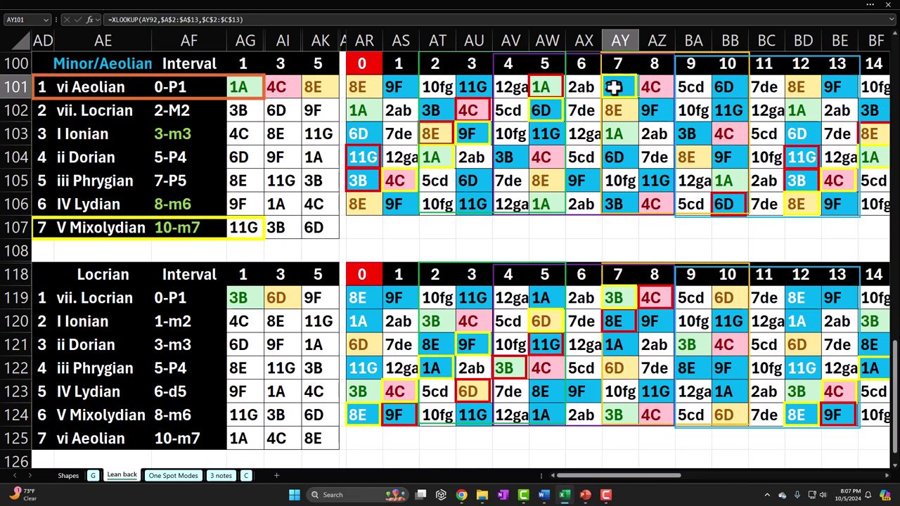
pyautogui.click(539, 88)
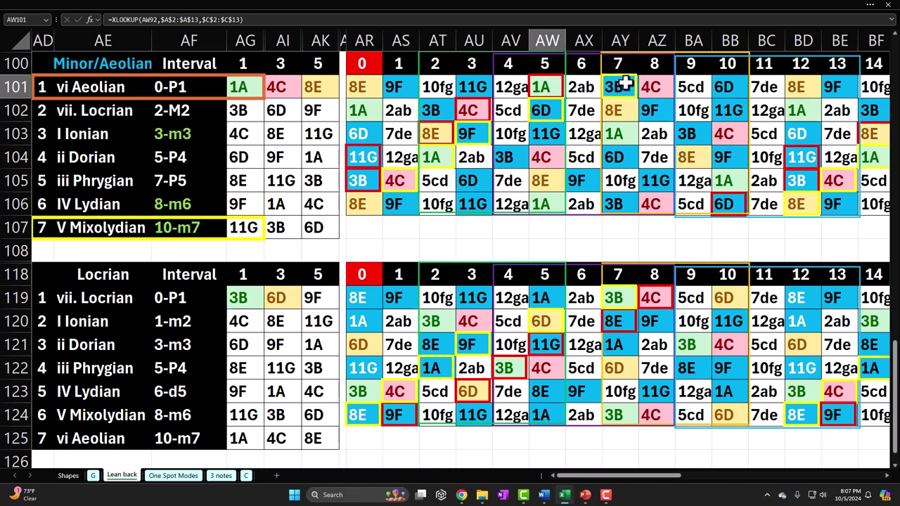
pyautogui.click(626, 86)
pyautogui.click(481, 109)
pyautogui.click(548, 111)
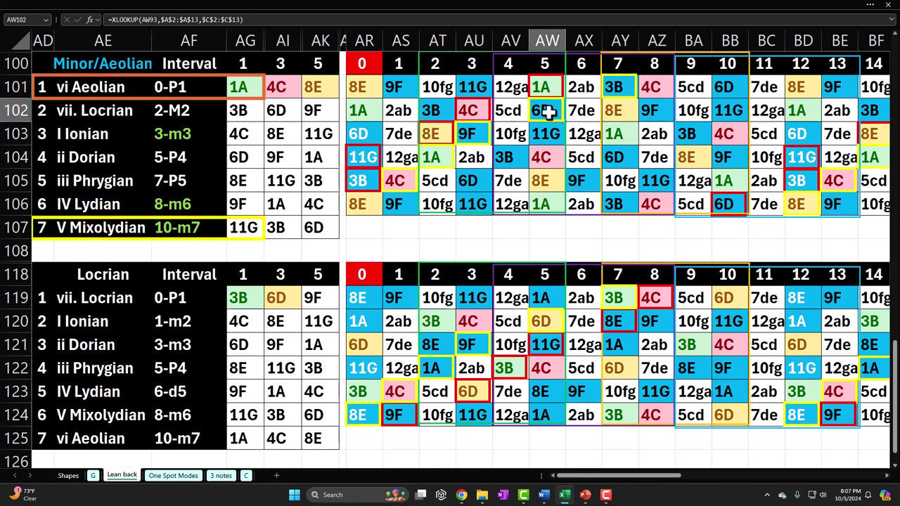
# - Compare the red-outlined 1A at fret 5 with the yellow-outlined 3B at fret 7 in the Aeolian row
pyautogui.click(548, 85)
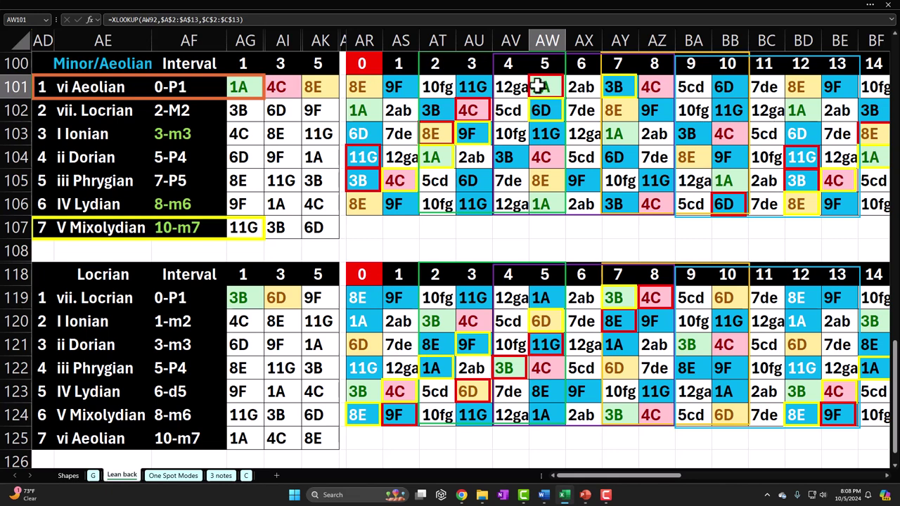
pyautogui.click(540, 86)
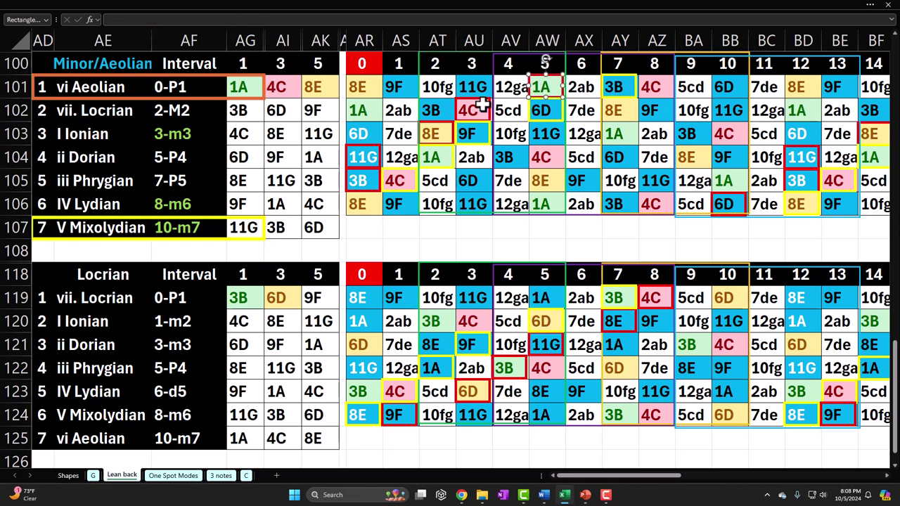
pyautogui.click(627, 94)
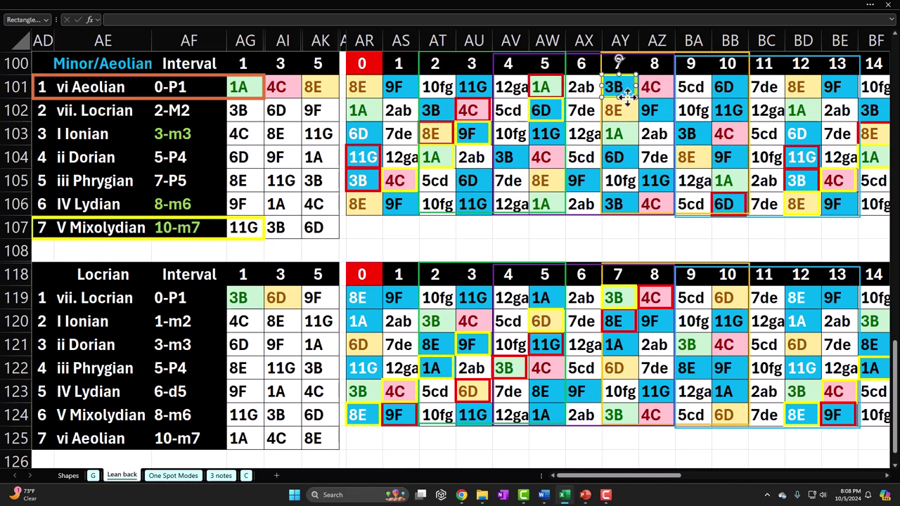
pyautogui.click(545, 86)
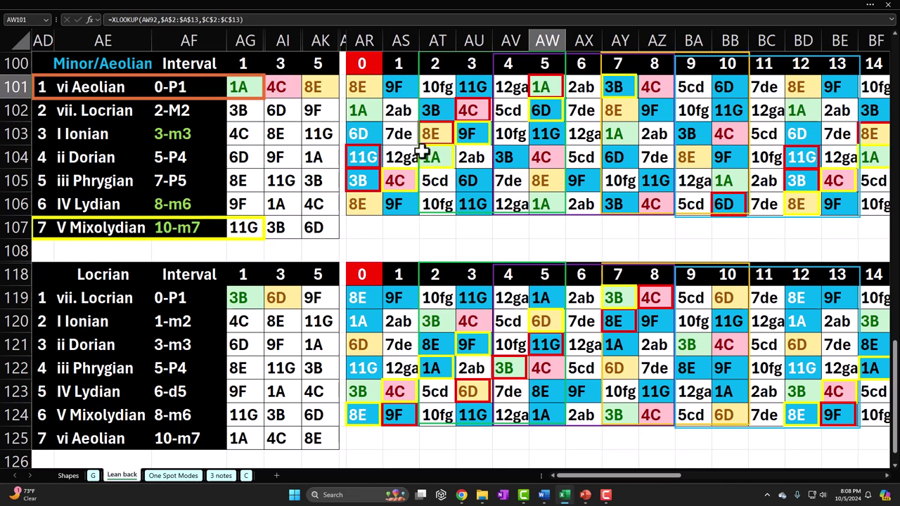
pyautogui.click(621, 87)
pyautogui.moveTo(625, 88); pyautogui.dragTo(641, 103)
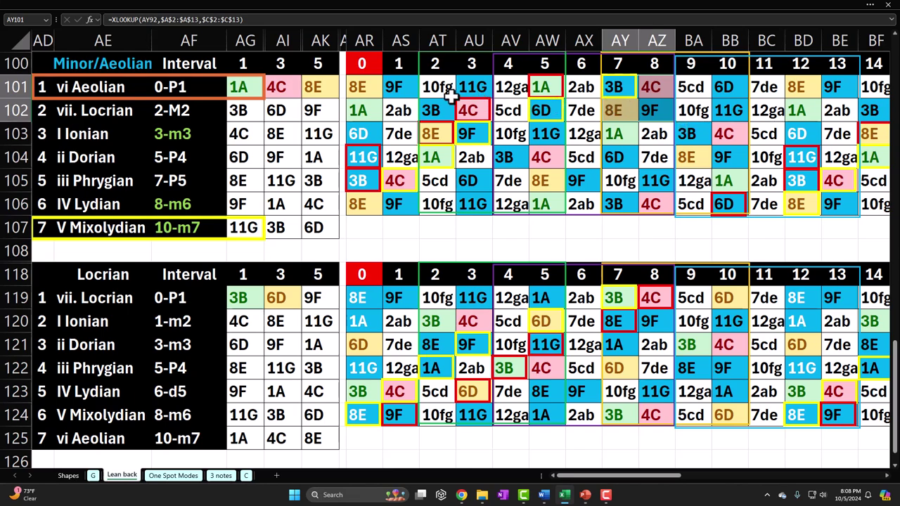
# - Go to the Major/Ionian table and select its fretboard blocks at frets 2–5, 4–8 and 7–10 to compare the positions
pyautogui.scroll(8, 444, 144)
pyautogui.scroll(6, 445, 145)
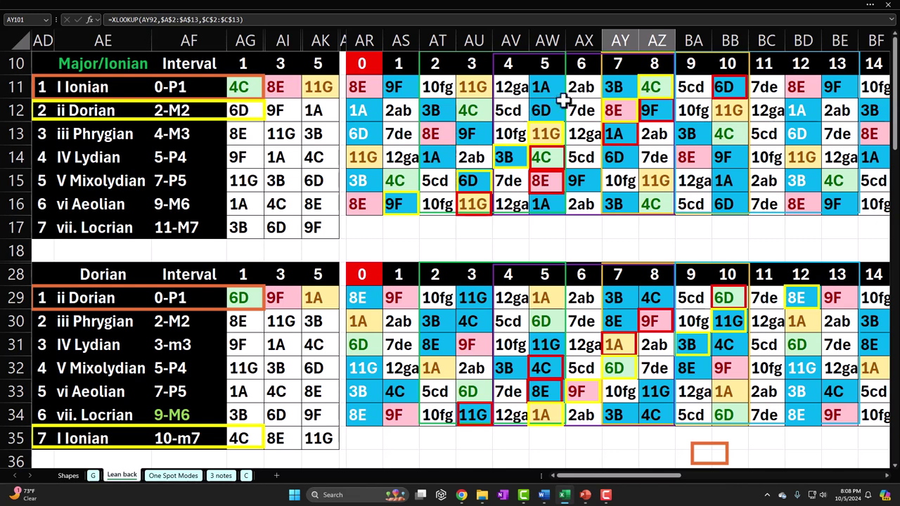
pyautogui.click(636, 85)
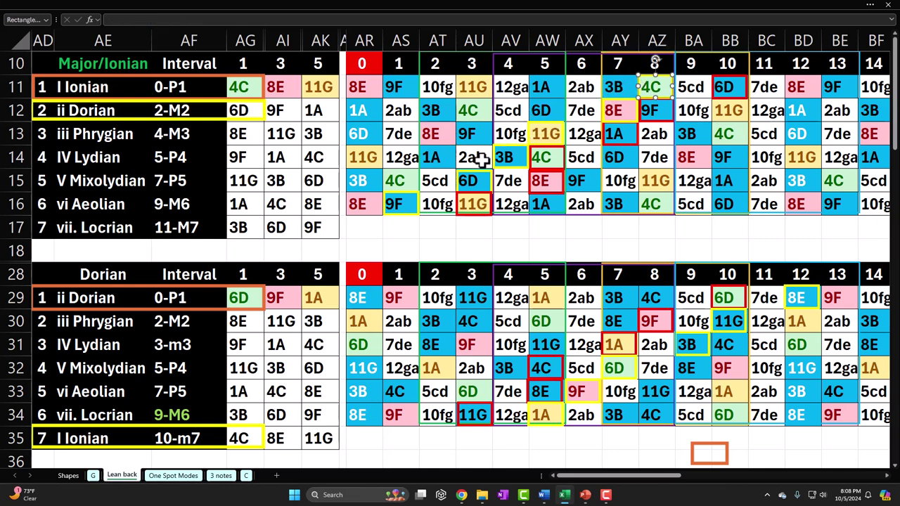
pyautogui.moveTo(440, 86); pyautogui.dragTo(555, 198)
pyautogui.moveTo(513, 84); pyautogui.dragTo(646, 201)
pyautogui.moveTo(616, 86); pyautogui.dragTo(730, 204)
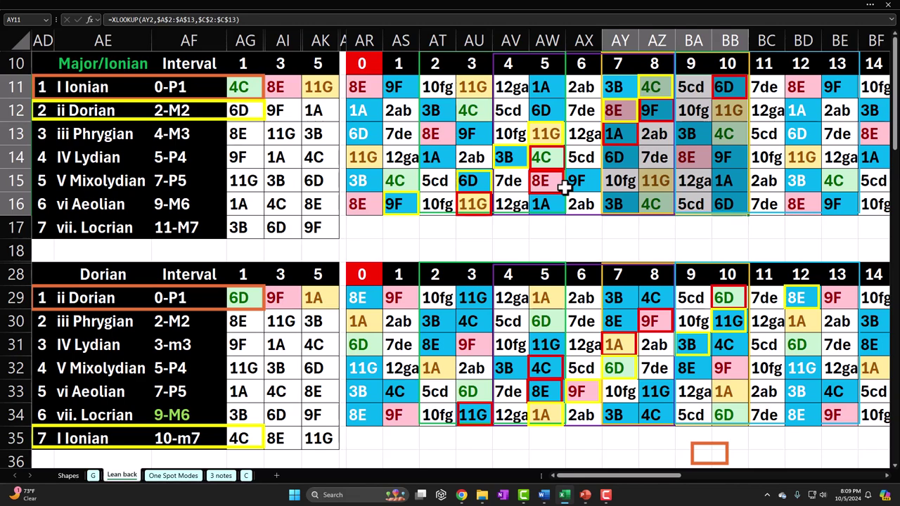
# - Examine the starting notes of the Dorian, Phrygian, Lydian and Mixolydian fretboards in order, ending at the Minor/Aeolian table
pyautogui.scroll(-3, 565, 186)
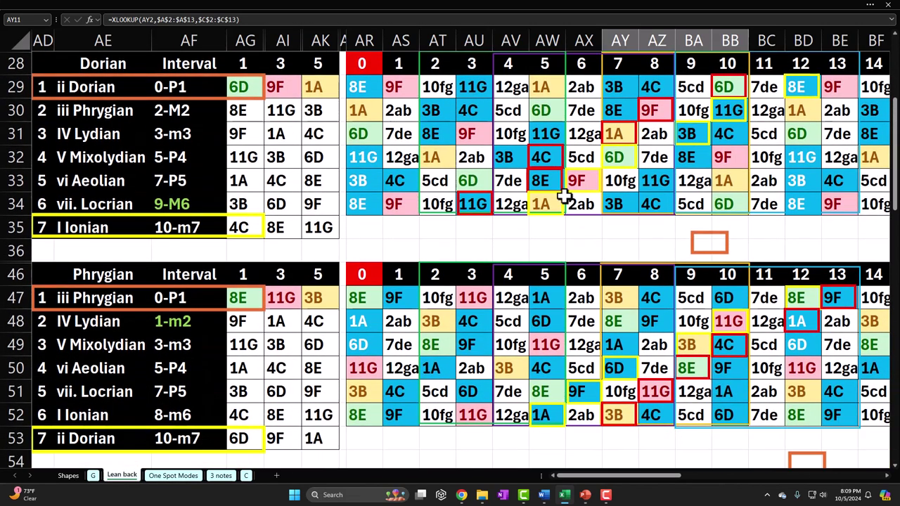
pyautogui.click(710, 88)
pyautogui.scroll(-3, 362, 123)
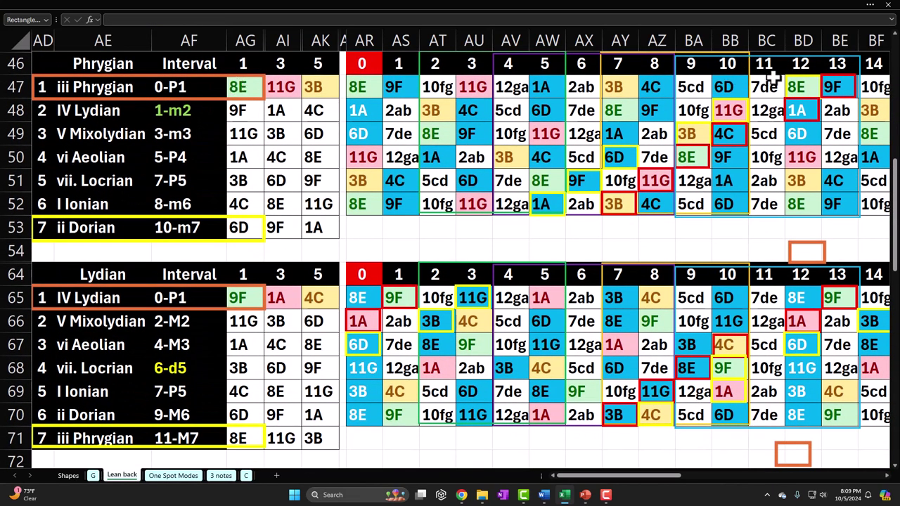
pyautogui.click(799, 86)
pyautogui.scroll(-2, 696, 173)
pyautogui.scroll(-1, 695, 174)
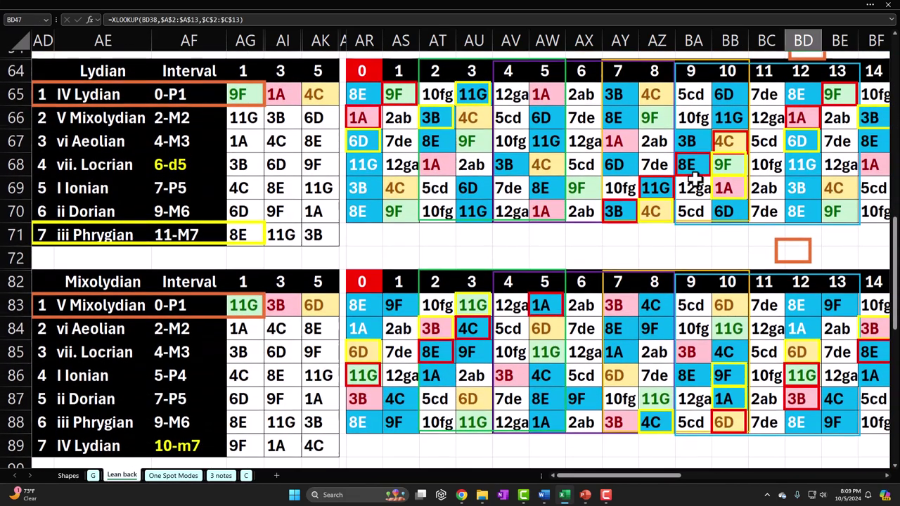
pyautogui.click(404, 87)
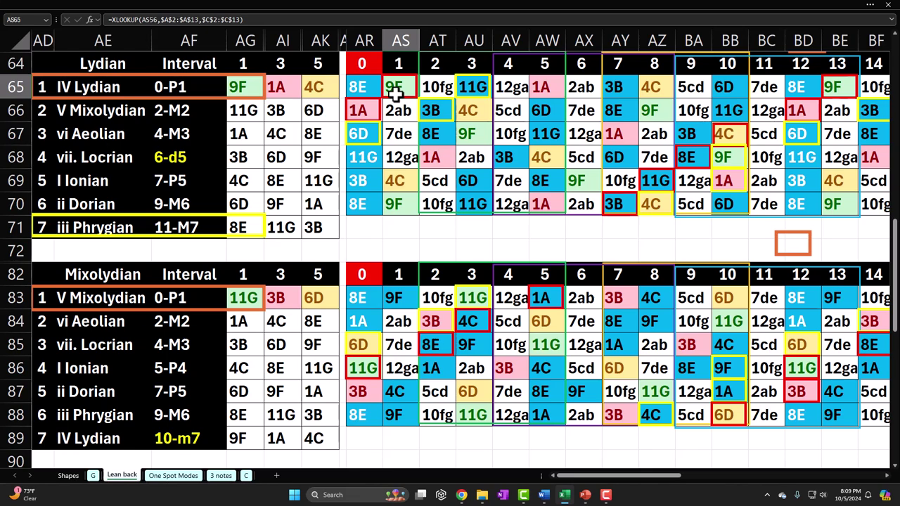
pyautogui.scroll(-2, 398, 94)
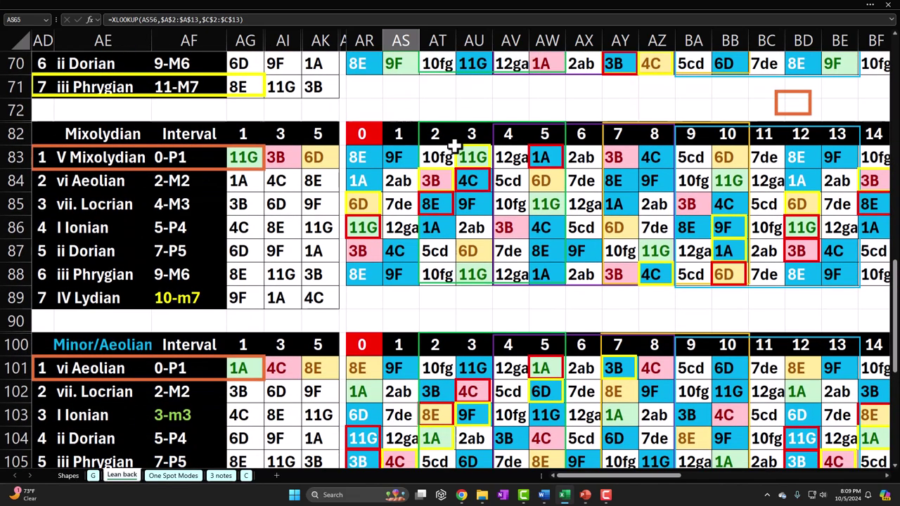
pyautogui.click(464, 150)
pyautogui.scroll(-1, 464, 150)
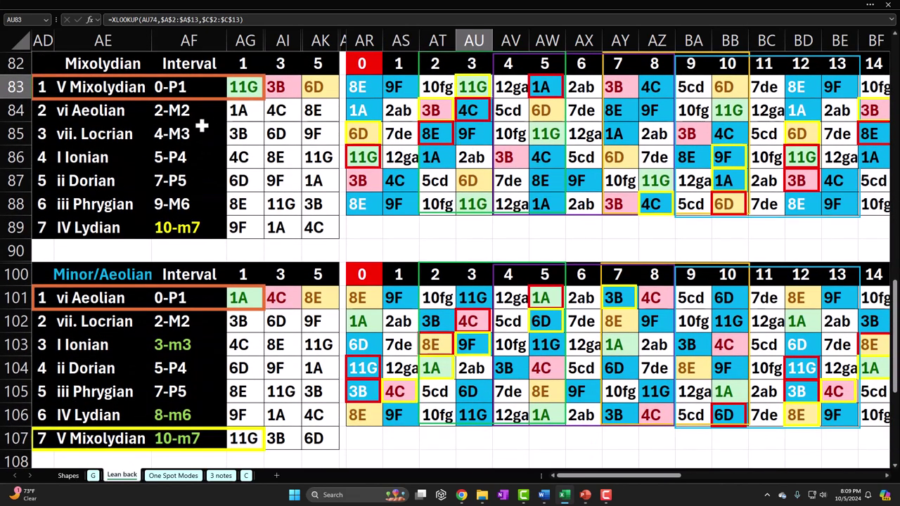
pyautogui.scroll(-3, 464, 282)
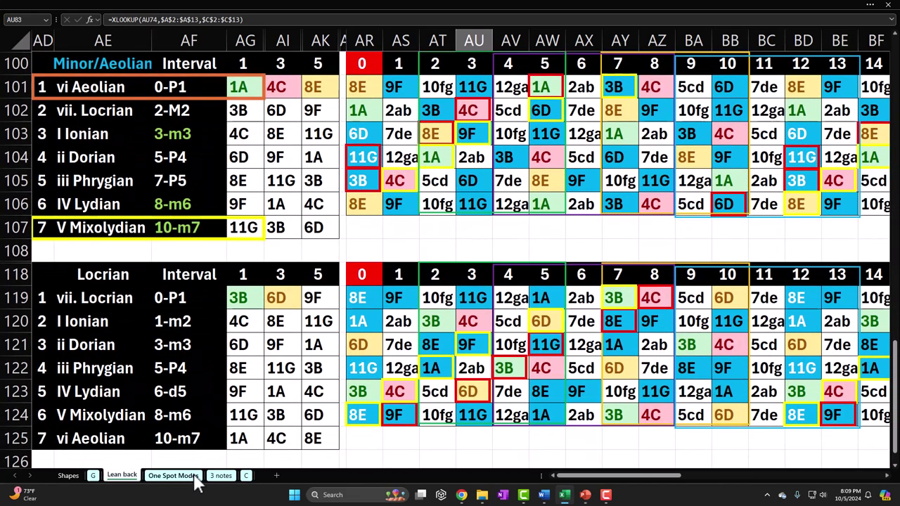
# - Open the 3 notes sheet and select the Major/Ionian fretboard blocks at frets 7–10 and 9–13 to examine the outlined patterns
pyautogui.click(222, 477)
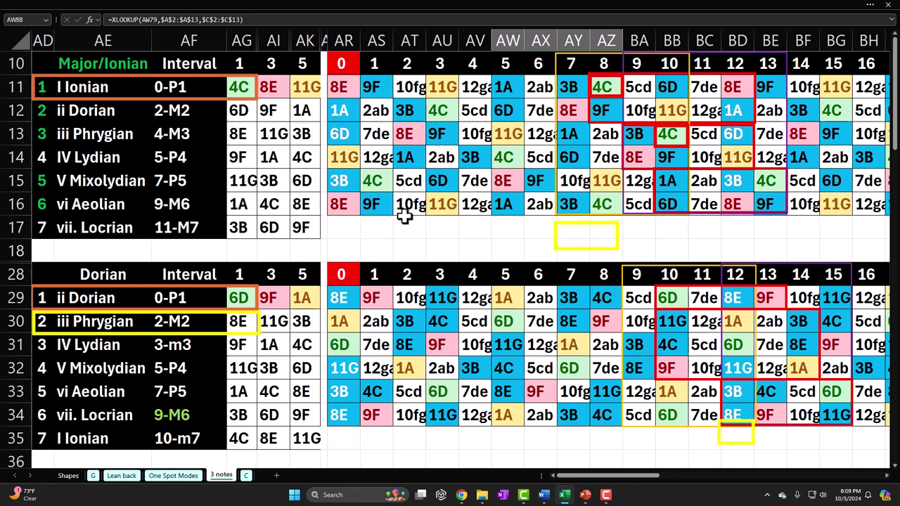
pyautogui.moveTo(576, 86); pyautogui.dragTo(592, 99)
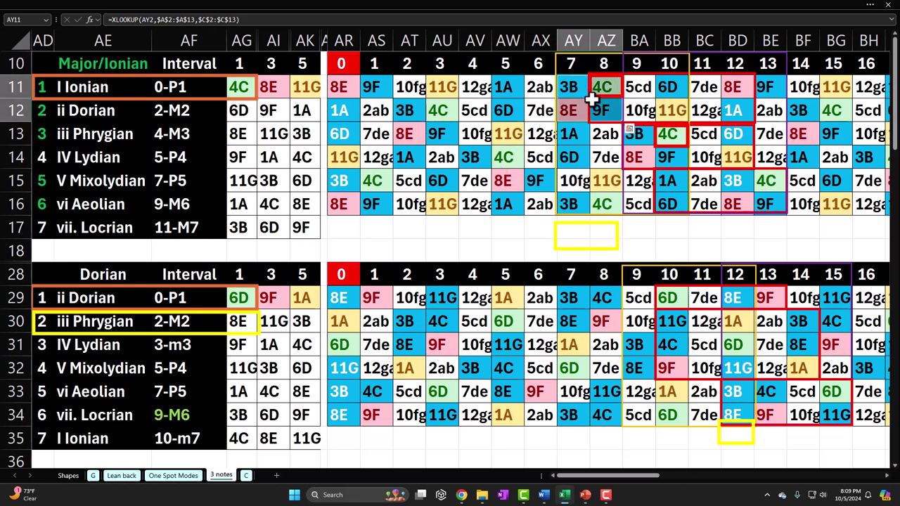
pyautogui.click(605, 88)
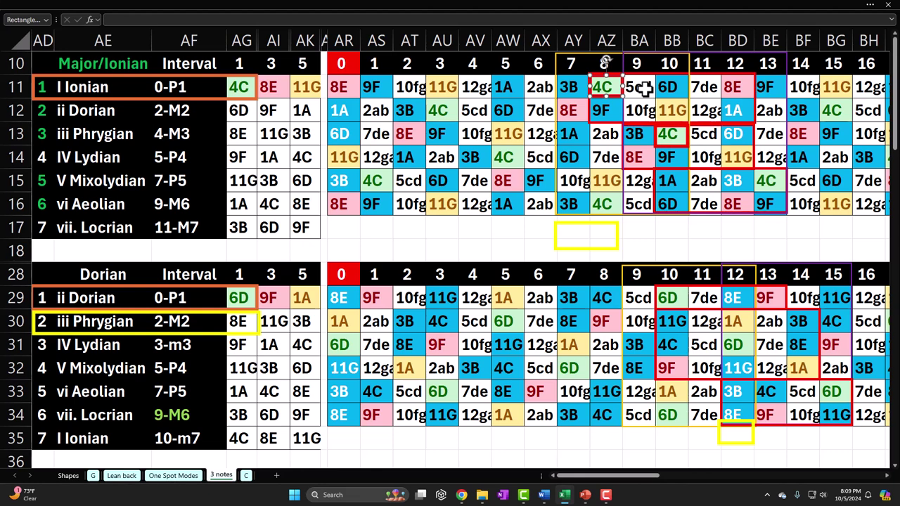
pyautogui.moveTo(573, 87); pyautogui.dragTo(664, 215)
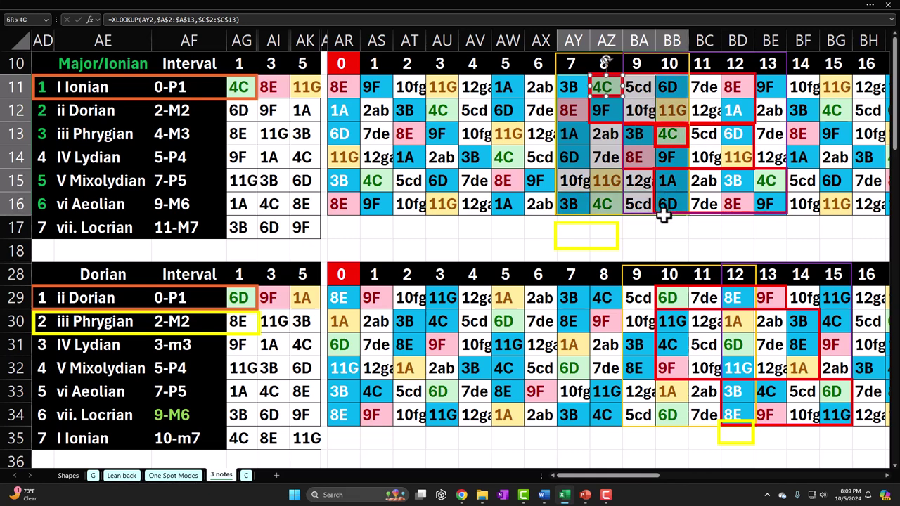
pyautogui.moveTo(639, 87); pyautogui.dragTo(770, 201)
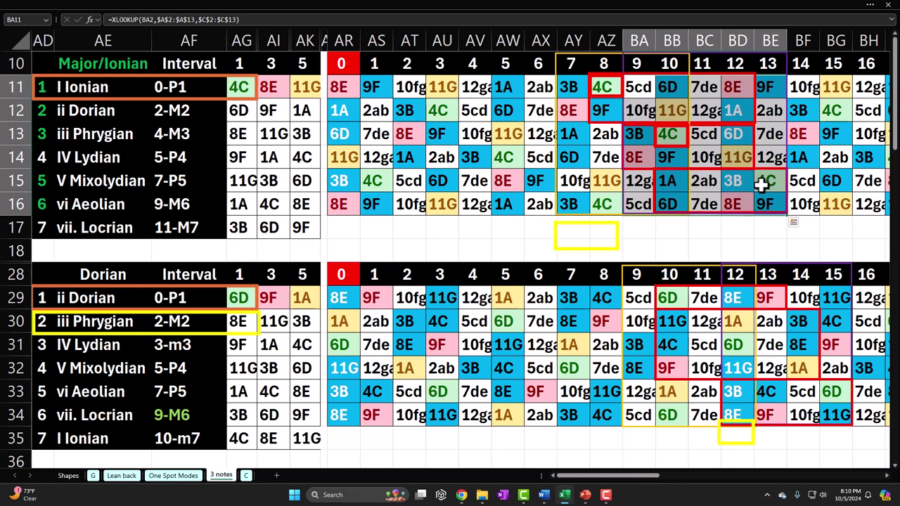
# - Go to the Dorian table and select its fretboard block at frets 9–12, ending on the green 6D at fret 10
pyautogui.scroll(-2, 762, 184)
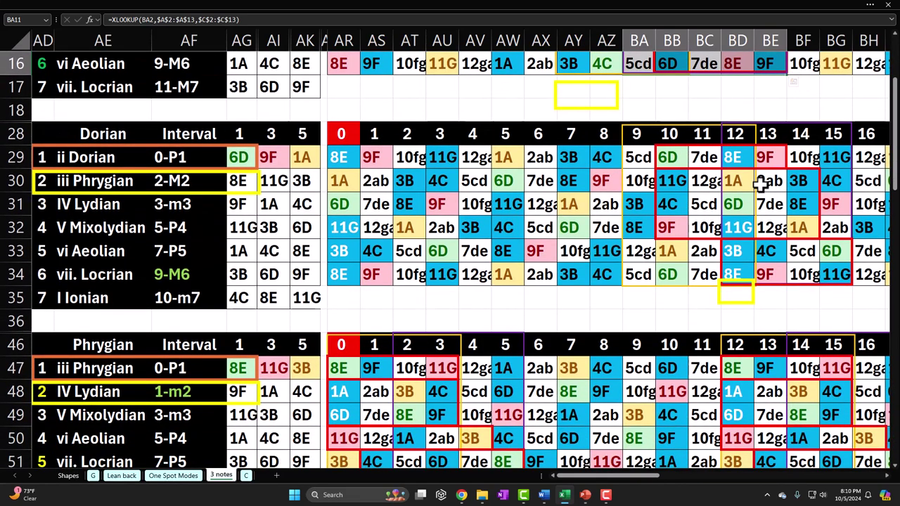
pyautogui.scroll(-1, 762, 185)
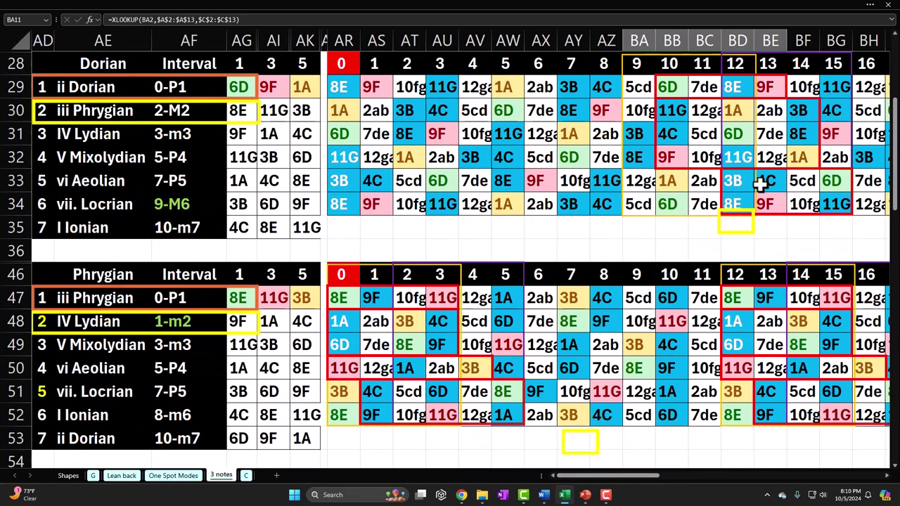
pyautogui.moveTo(638, 88); pyautogui.dragTo(728, 196)
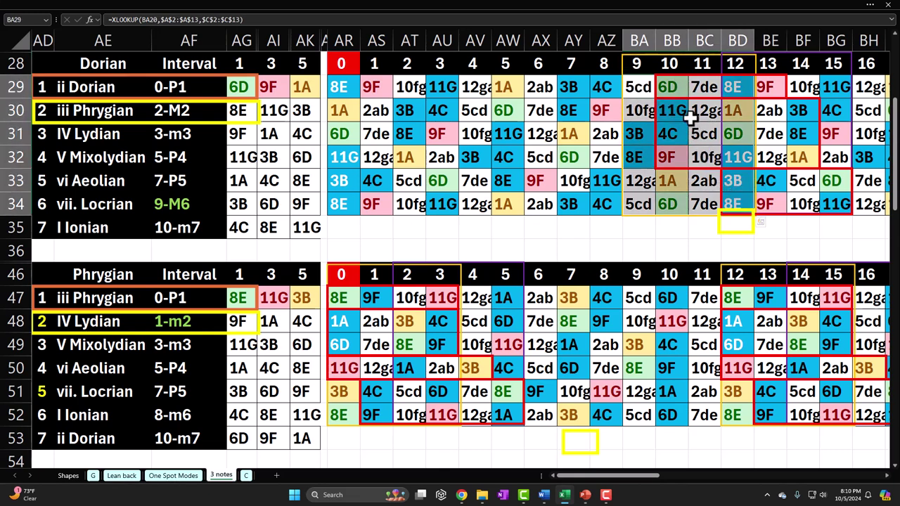
pyautogui.click(674, 86)
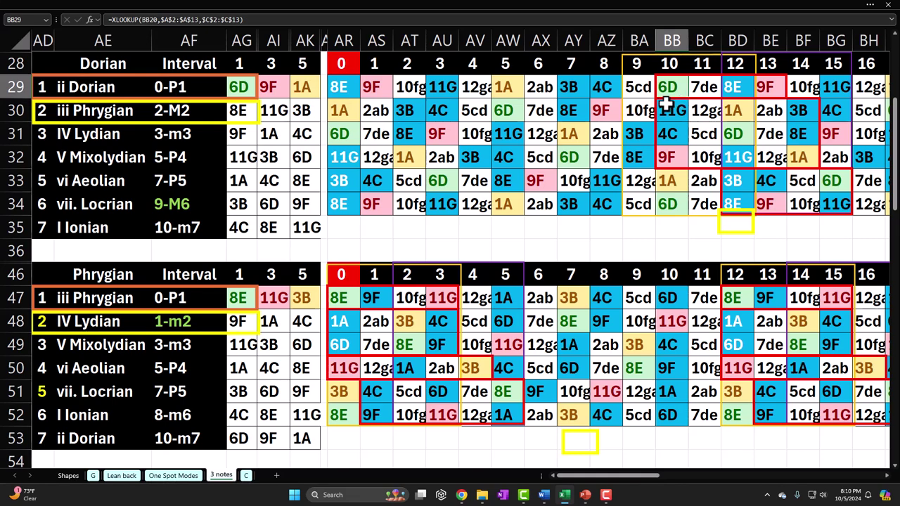
# - Select the starting notes in turn: Phrygian 8E at fret 12, Lydian 9F at fret 1, Mixolydian 11G at fret 3 and Aeolian 1A at fret 5
pyautogui.scroll(-3, 669, 87)
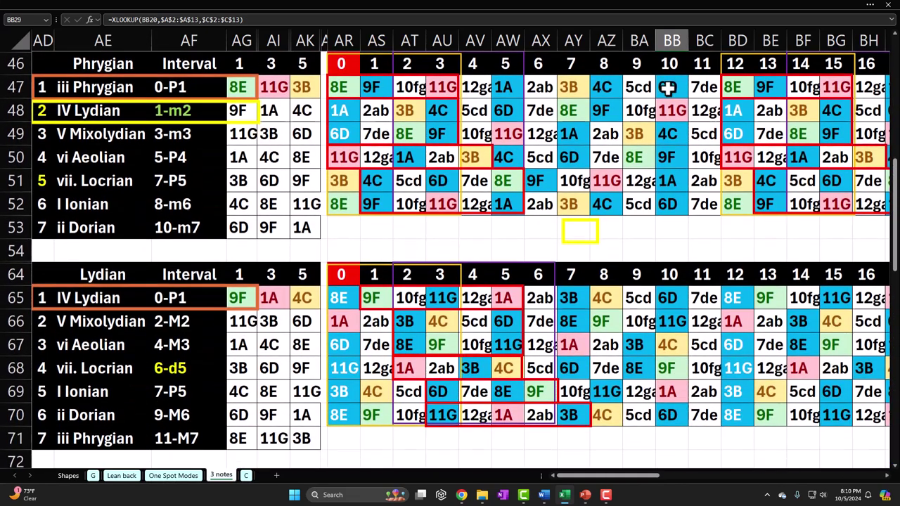
pyautogui.click(734, 86)
pyautogui.scroll(-2, 476, 138)
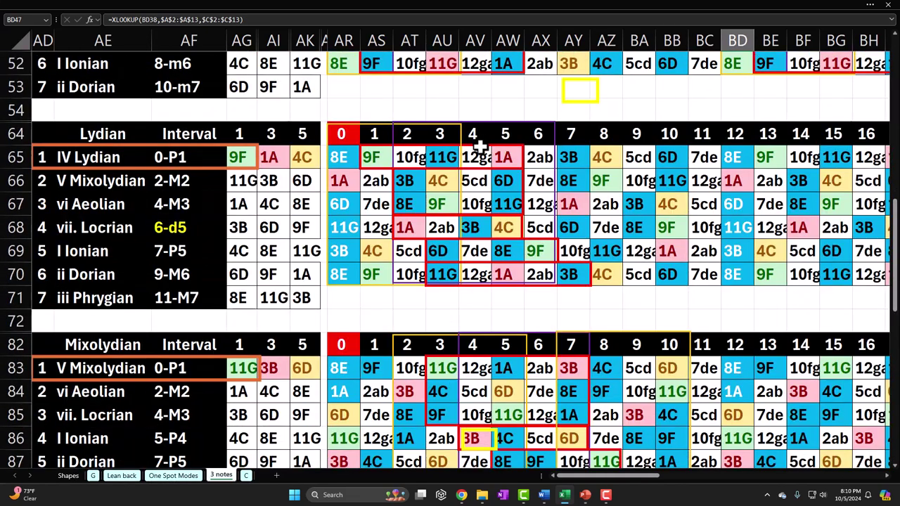
pyautogui.click(369, 157)
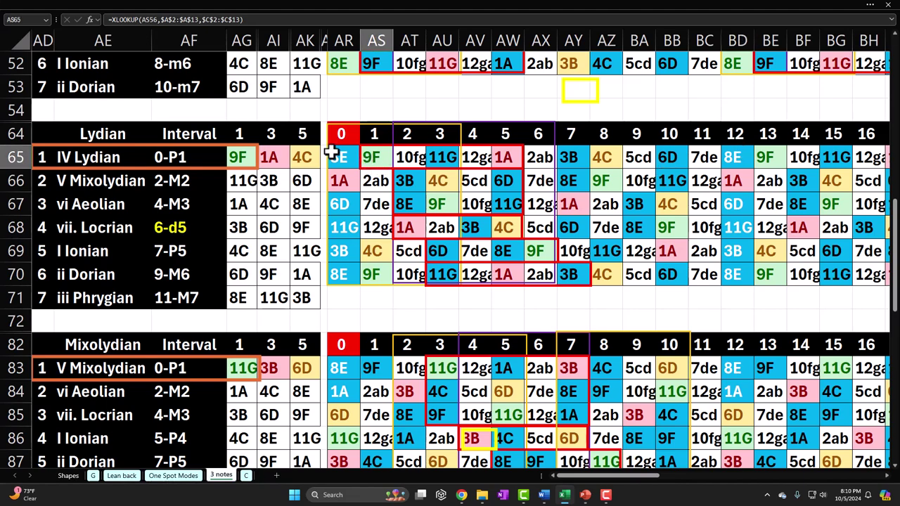
pyautogui.scroll(-3, 328, 152)
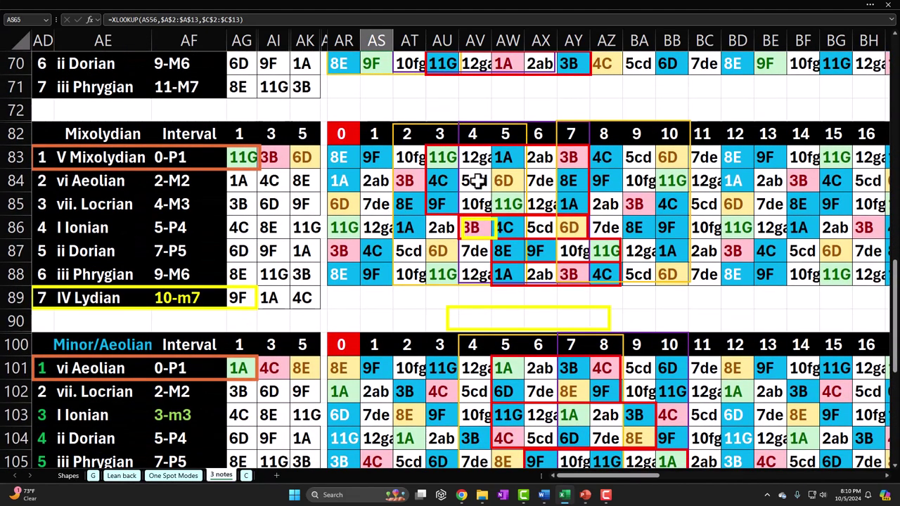
pyautogui.click(441, 159)
pyautogui.scroll(-3, 435, 160)
pyautogui.scroll(-3, 435, 161)
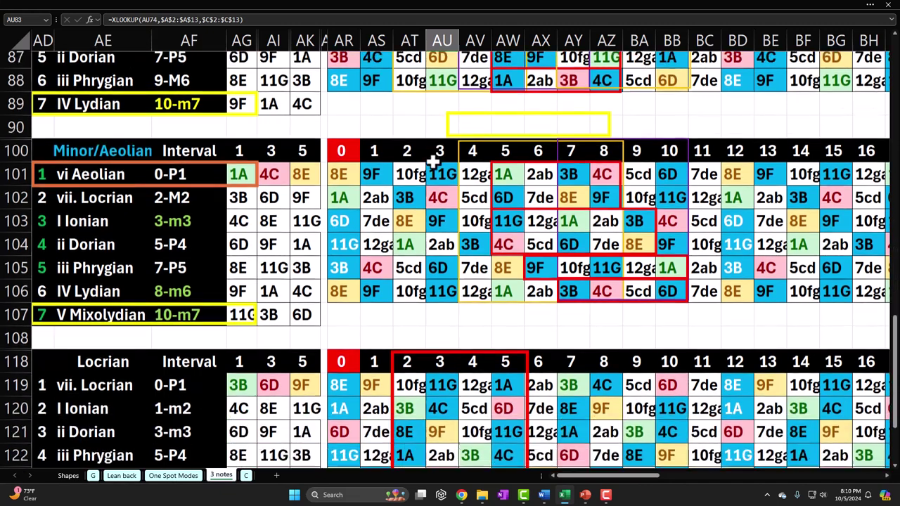
pyautogui.click(501, 157)
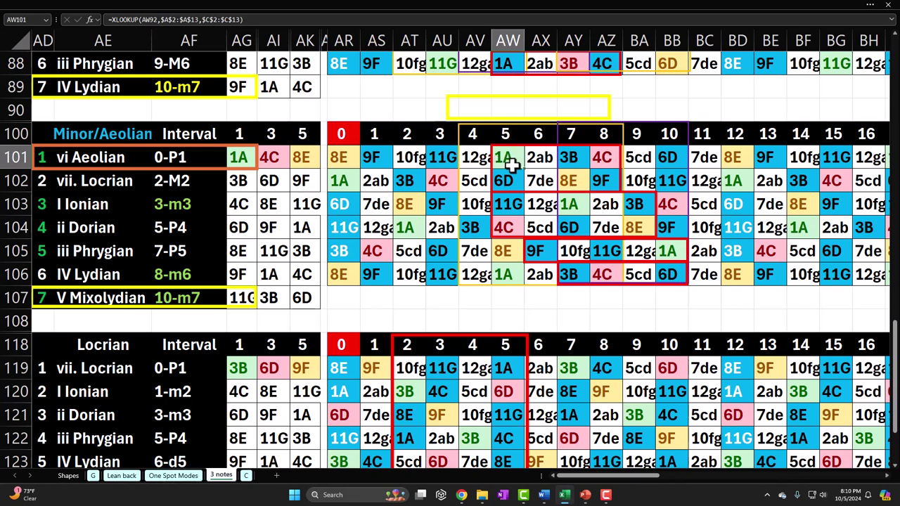
# - Return to the Major/Ionian table, open the C sheet and select the red-outlined 1A at fret 14 in the Minor/Aeolian table
pyautogui.scroll(15, 511, 164)
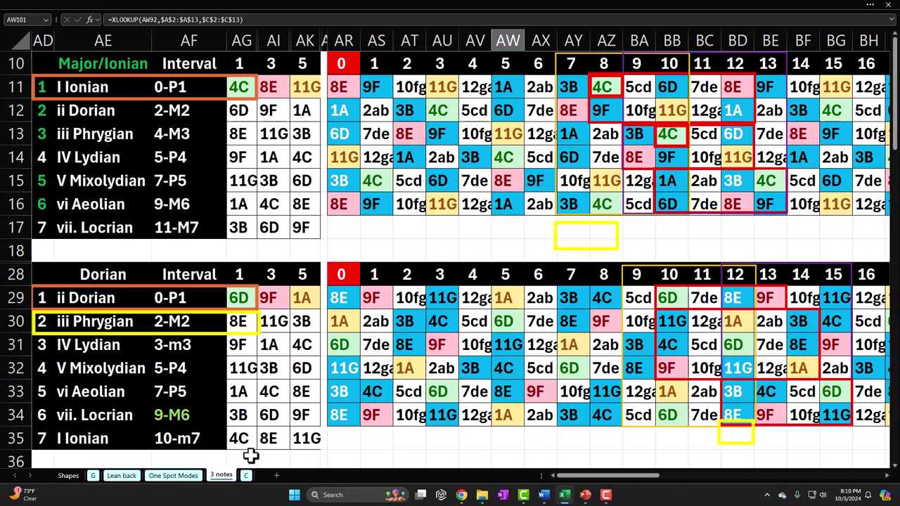
pyautogui.click(247, 475)
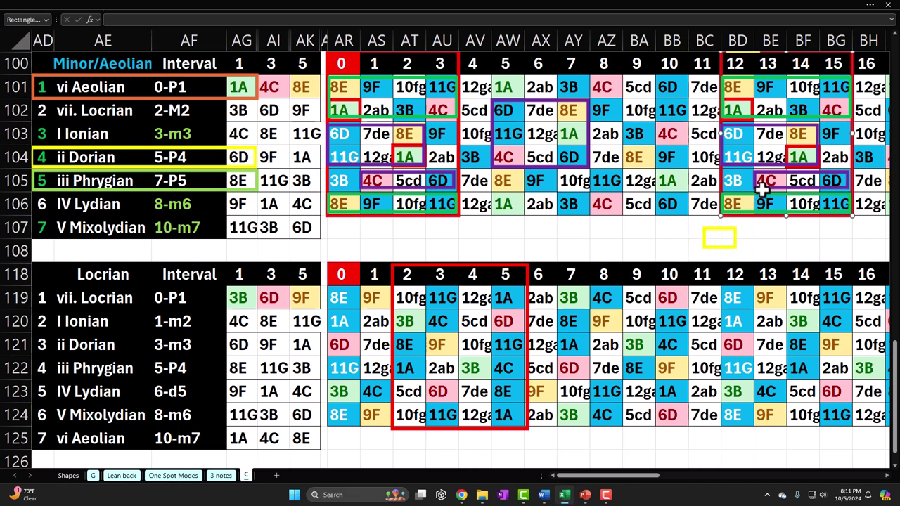
pyautogui.click(786, 150)
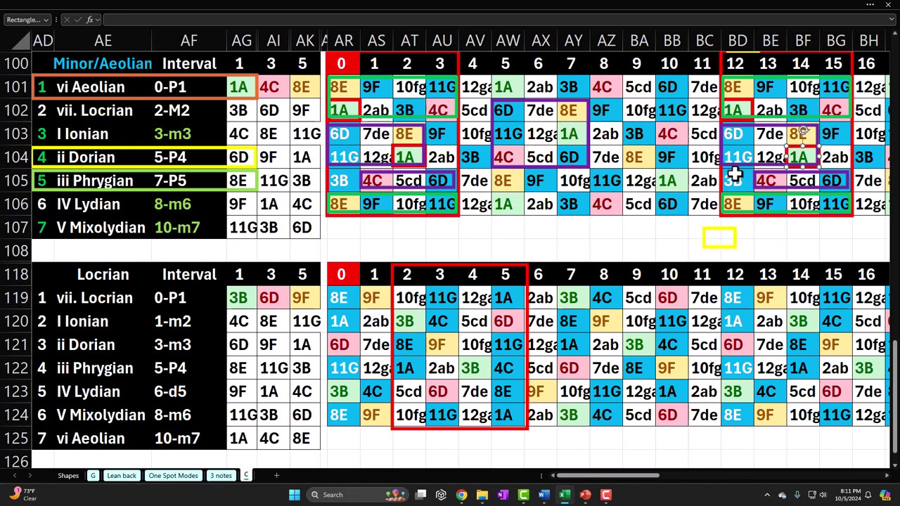
# - Go to the three-number combination grid in CH100:CZ106 and examine the highlighted 1-4-5 combination, ending on its 5
pyautogui.moveTo(630, 476); pyautogui.dragTo(877, 481)
pyautogui.scroll(1, 808, 415)
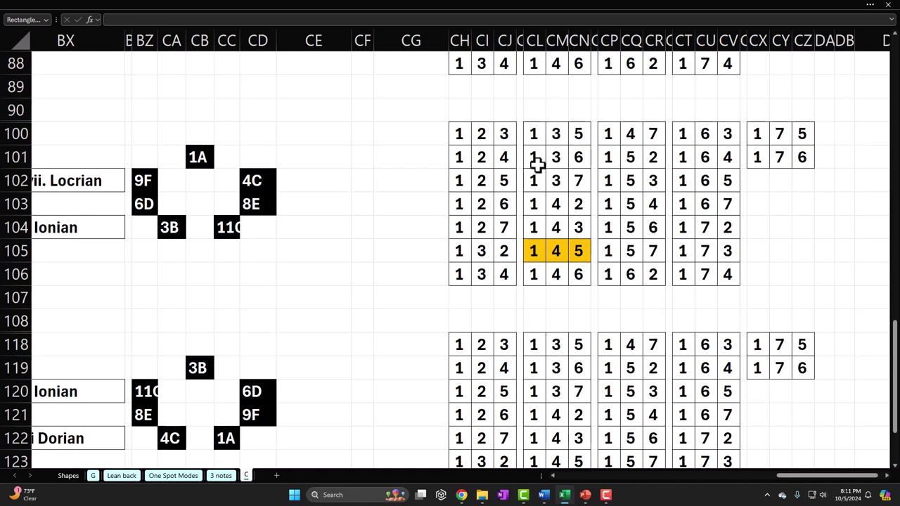
pyautogui.moveTo(462, 131); pyautogui.dragTo(808, 280)
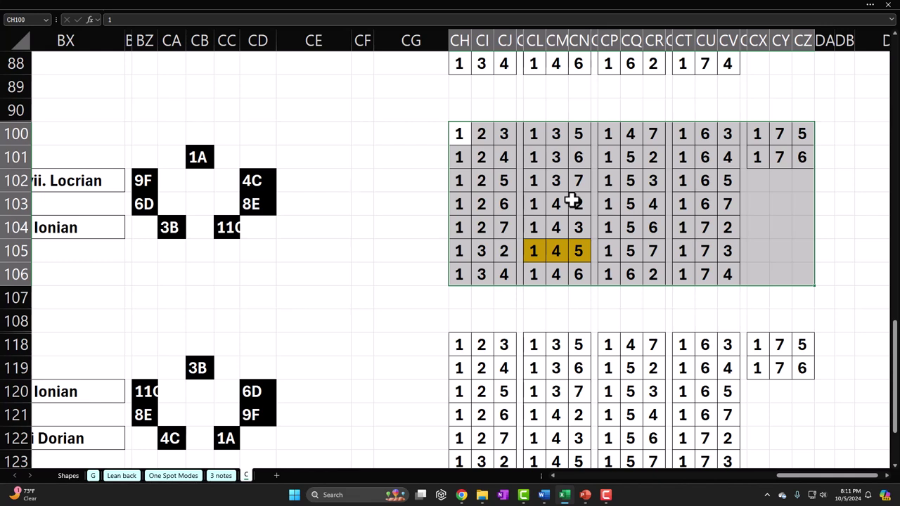
pyautogui.moveTo(539, 254); pyautogui.dragTo(581, 254)
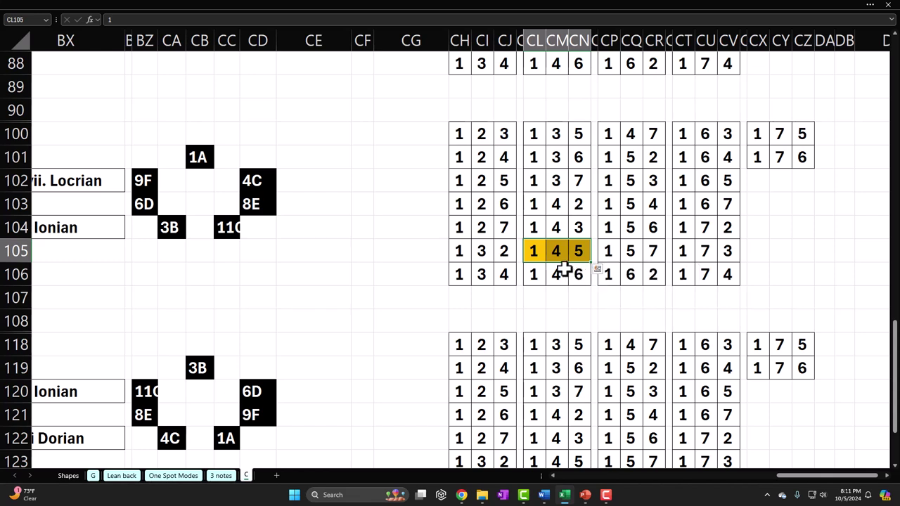
pyautogui.click(556, 246)
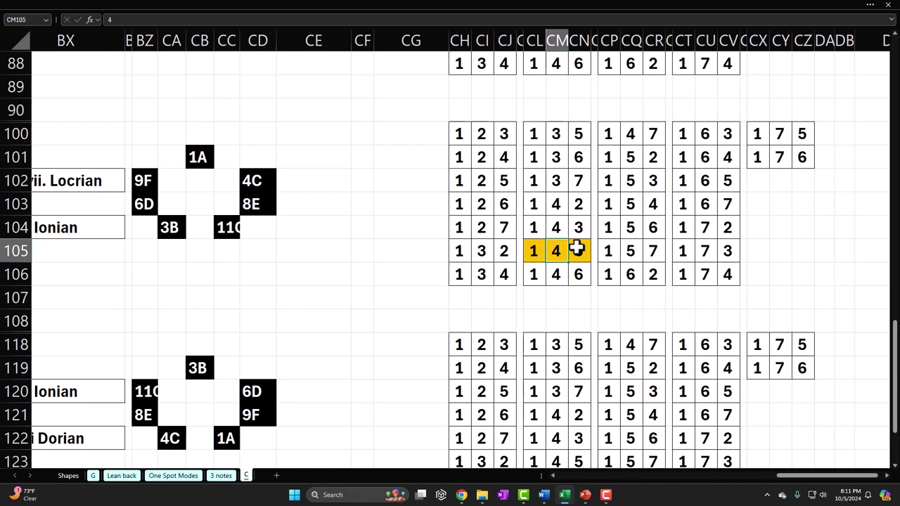
pyautogui.click(577, 248)
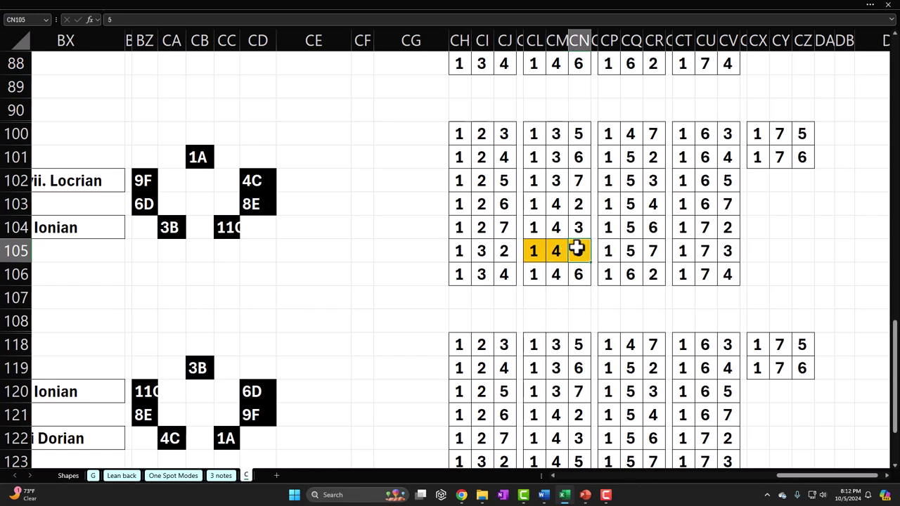
# - Return to the Minor/Aeolian table and compare the vi Aeolian and I Ionian entries, ending on the Minor/Aeolian heading
pyautogui.moveTo(792, 475); pyautogui.dragTo(476, 487)
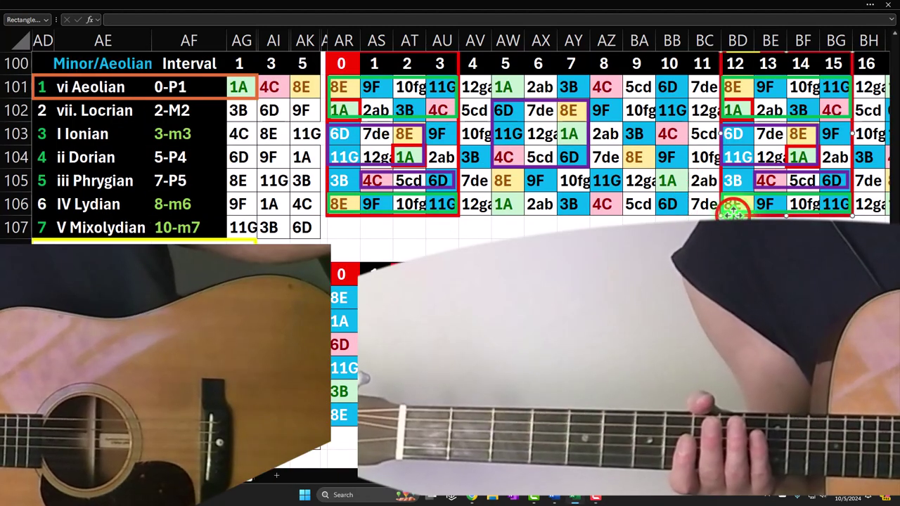
pyautogui.click(733, 213)
pyautogui.click(125, 85)
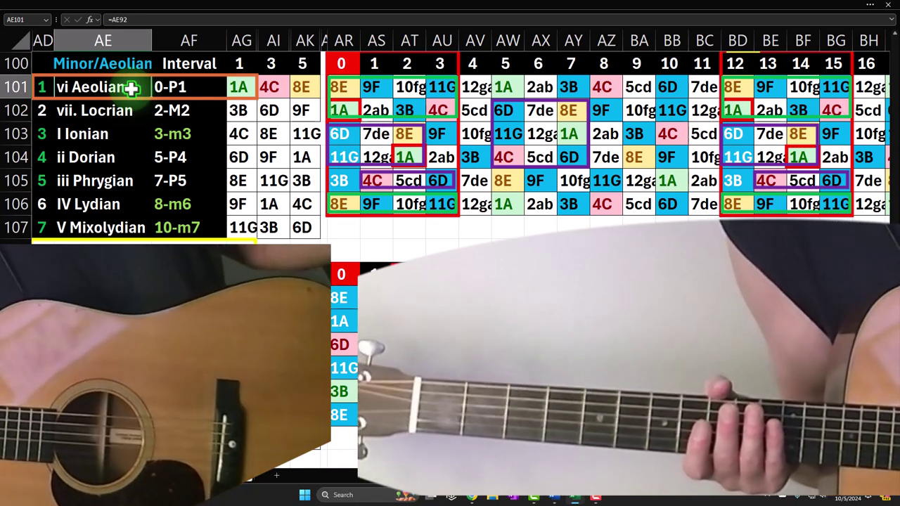
pyautogui.click(96, 133)
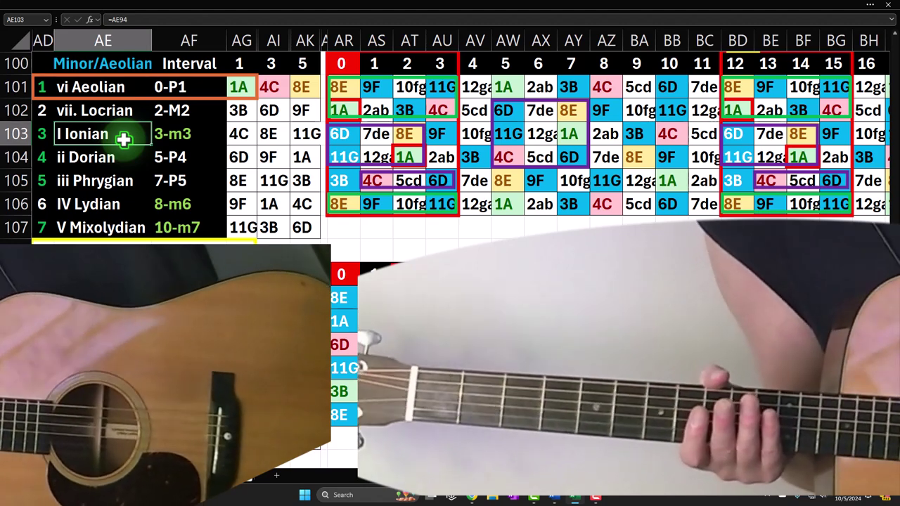
pyautogui.click(128, 86)
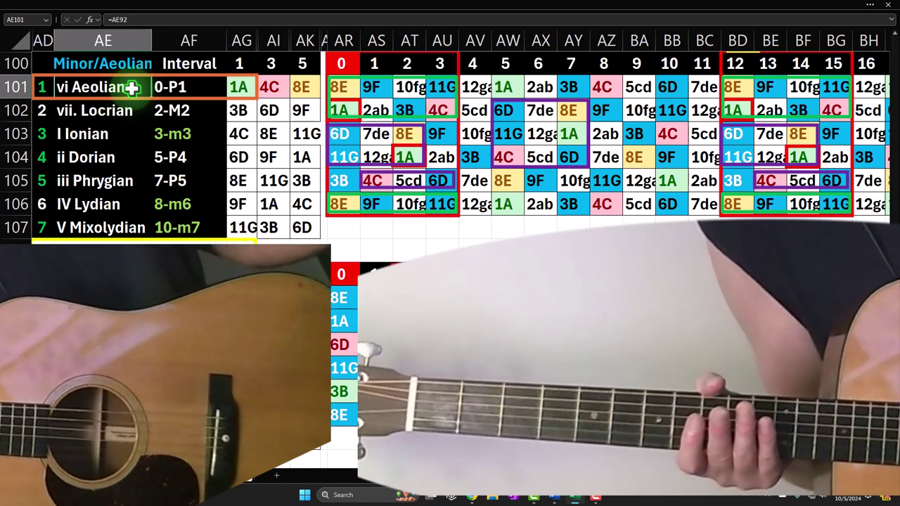
pyautogui.click(99, 66)
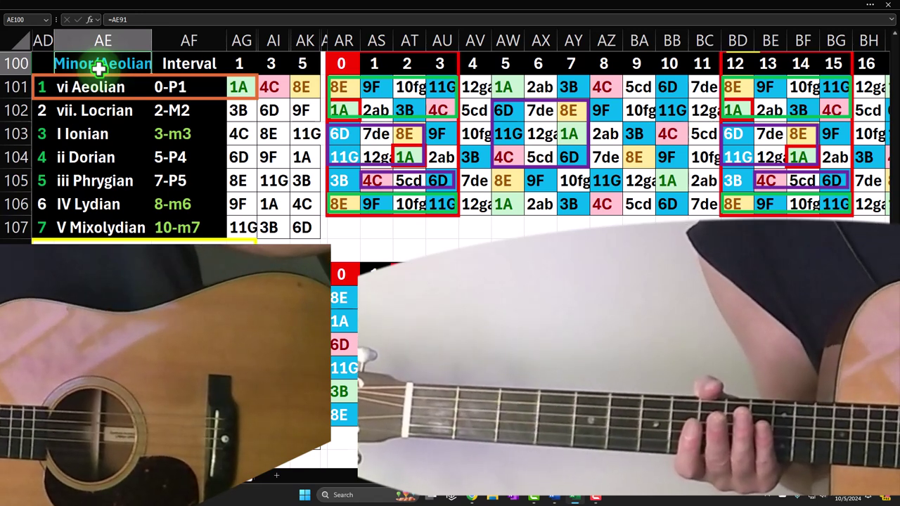
# - Select the Minor/Aeolian table's degree numbers 1–7, its root notes in column AG and its mode names to compare them
pyautogui.moveTo(42, 87); pyautogui.dragTo(42, 224)
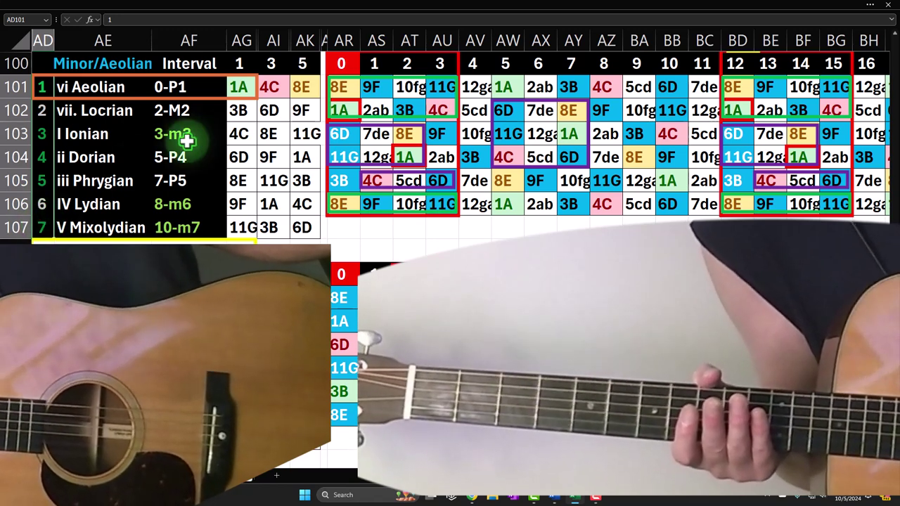
pyautogui.moveTo(239, 87); pyautogui.dragTo(239, 218)
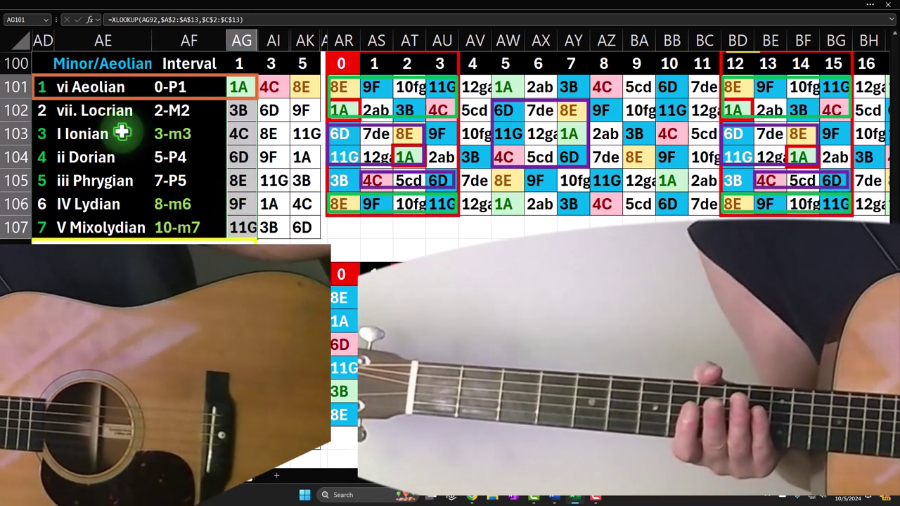
pyautogui.click(112, 92)
pyautogui.moveTo(113, 92); pyautogui.dragTo(110, 226)
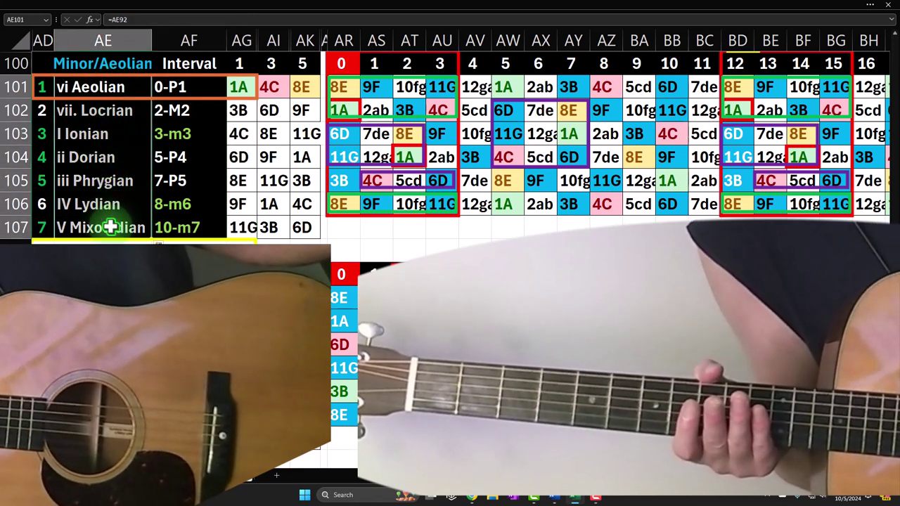
# - Review the degree numbers against the mode names, then select I Ionian and the intervals from 0-P1 to 10-m7
pyautogui.moveTo(42, 87); pyautogui.dragTo(34, 221)
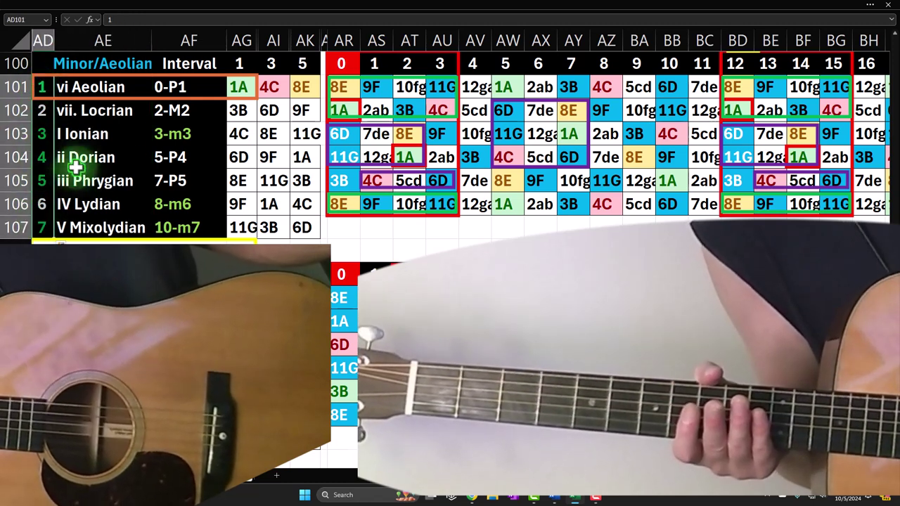
pyautogui.moveTo(92, 86); pyautogui.dragTo(105, 223)
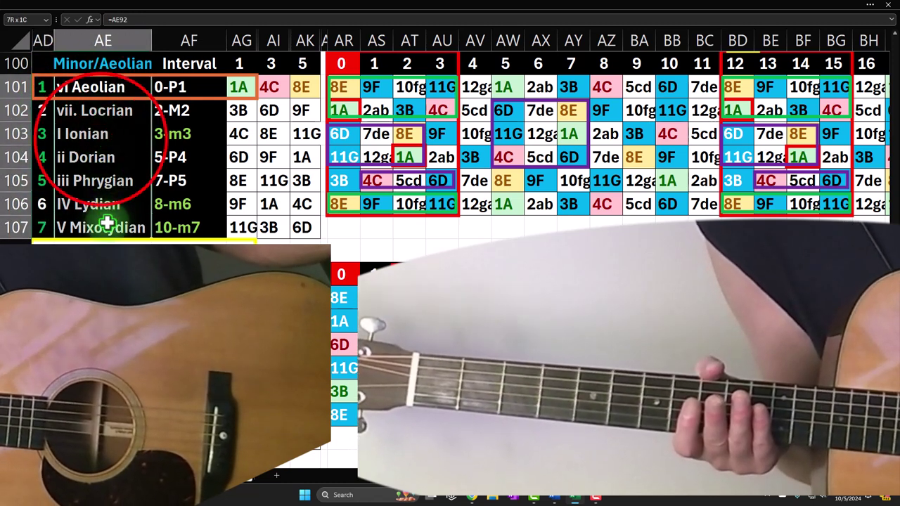
pyautogui.click(98, 135)
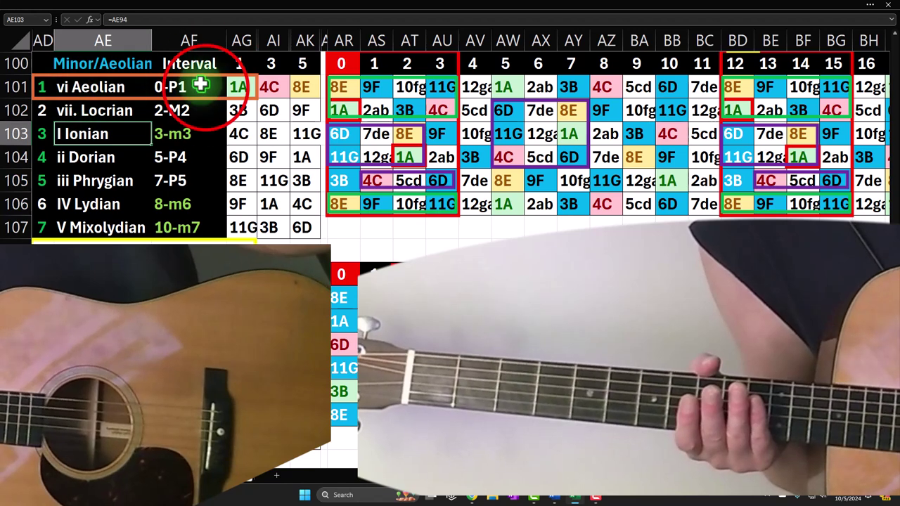
pyautogui.moveTo(206, 87); pyautogui.dragTo(207, 222)
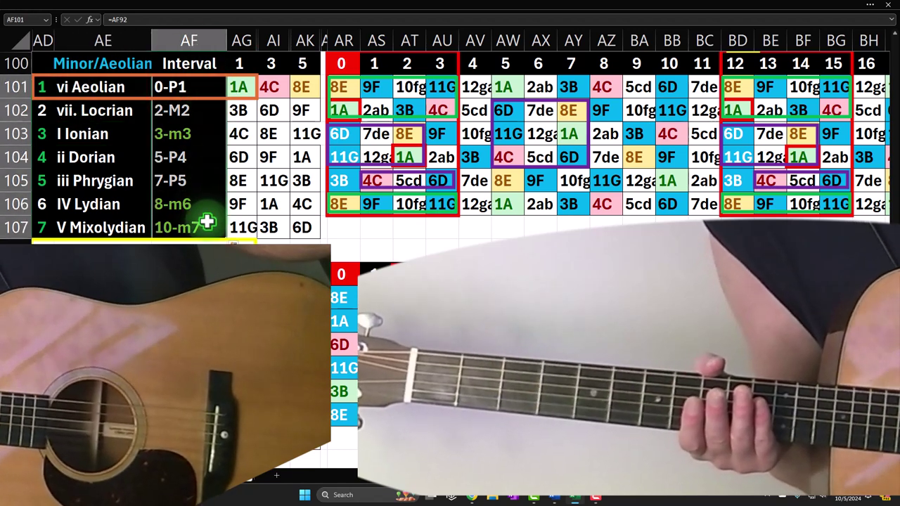